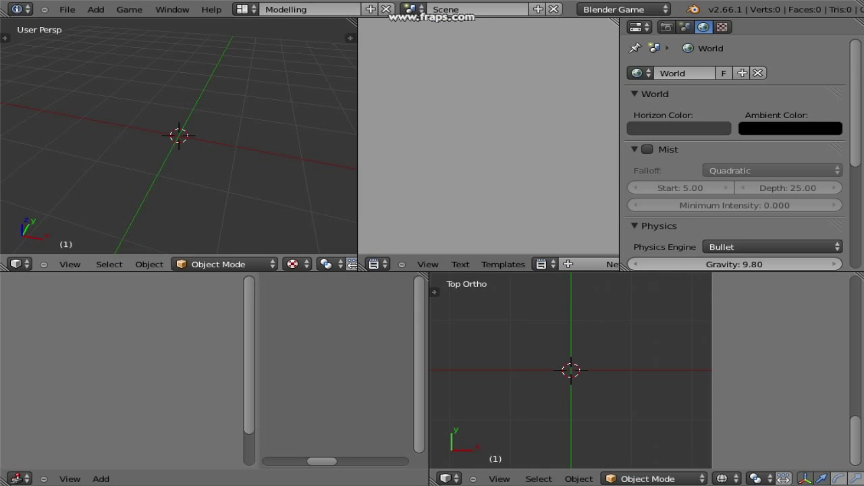
- Add a plane mesh at the 3D cursor and name the object Screen
{"action": "key", "text": "shift+a"}
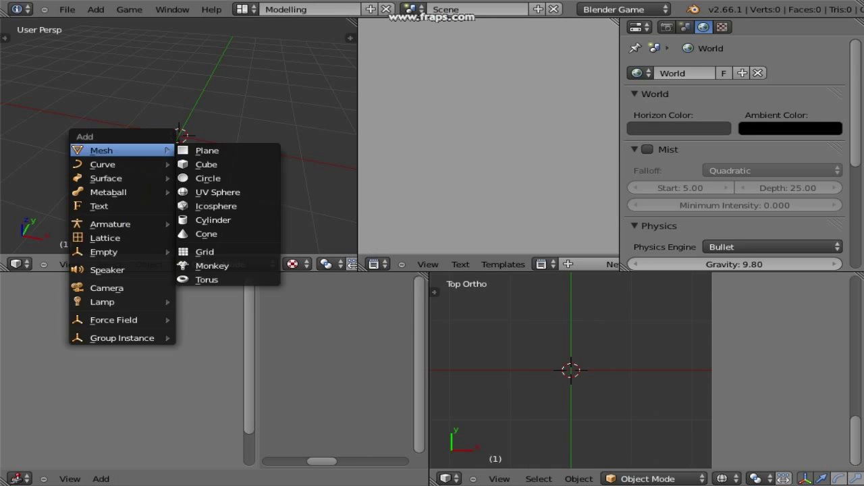
{"action": "left_click", "coordinate": [208, 150]}
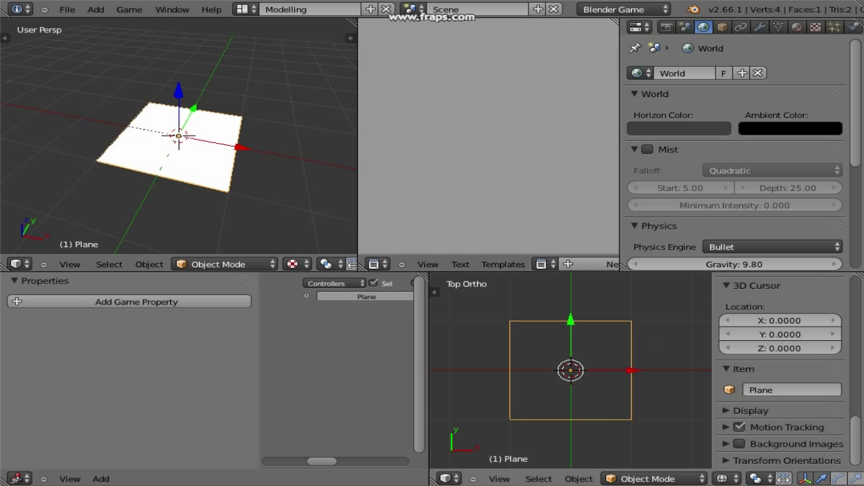
{"action": "left_click", "coordinate": [763, 390]}
{"action": "type", "text": "Screen"}
{"action": "key", "text": "Return"}
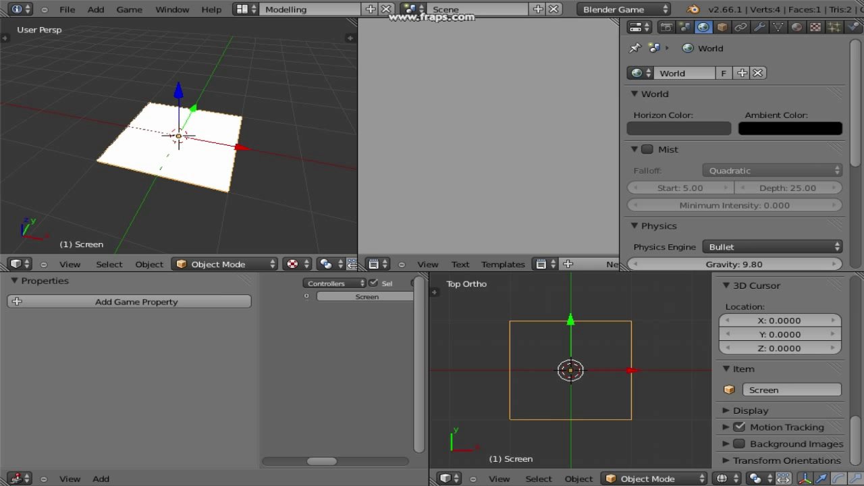
- Give the plane a new material named Screen and make it shadeless
{"action": "left_click_drag", "start_coordinate": [621, 241], "coordinate": [536, 241]}
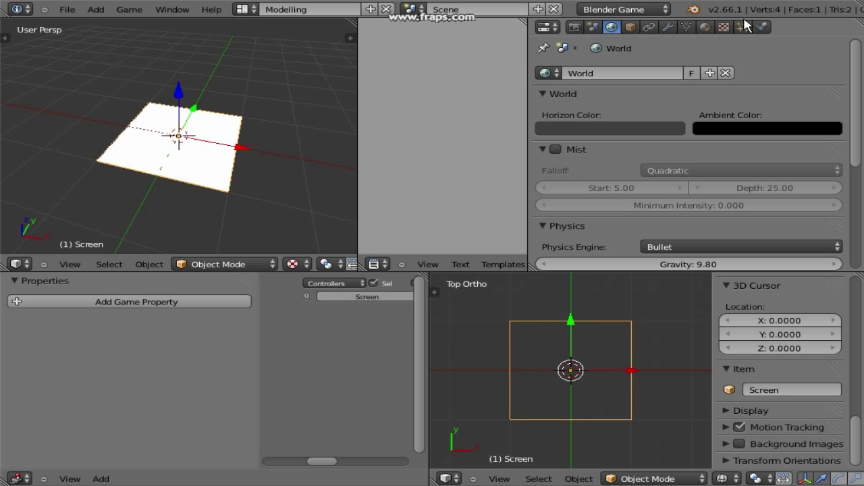
{"action": "left_click", "coordinate": [706, 27]}
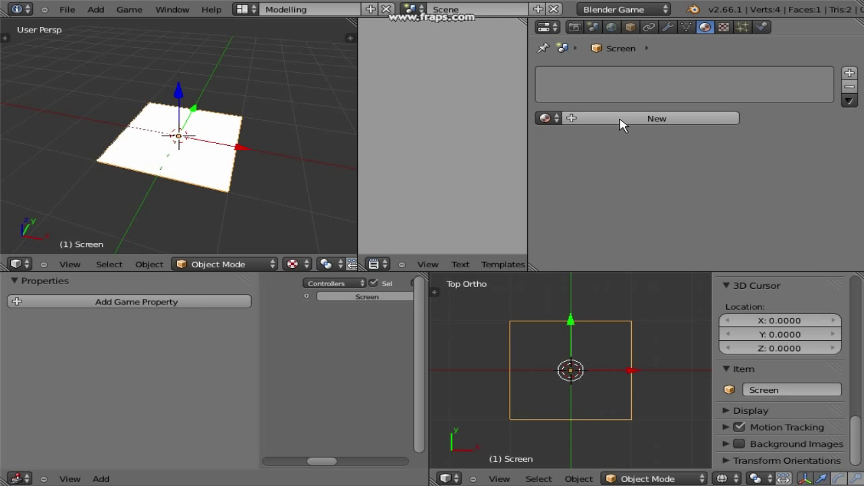
{"action": "left_click", "coordinate": [622, 121]}
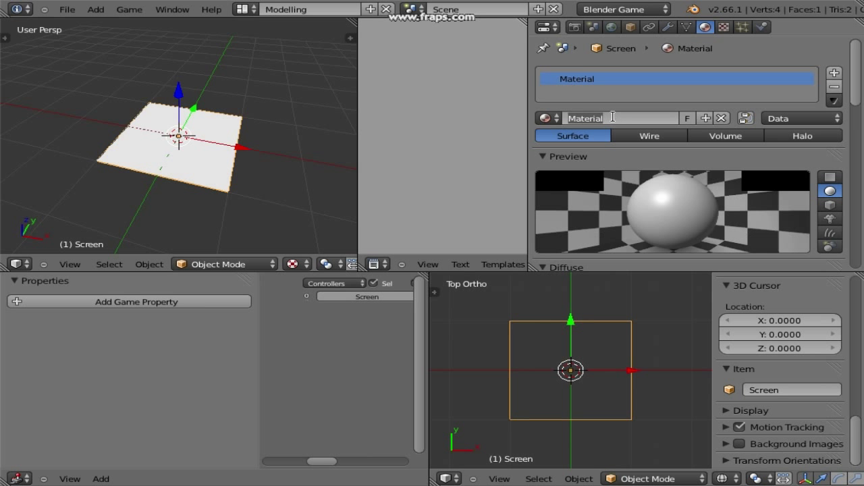
{"action": "type", "text": "Screen"}
{"action": "key", "text": "Return"}
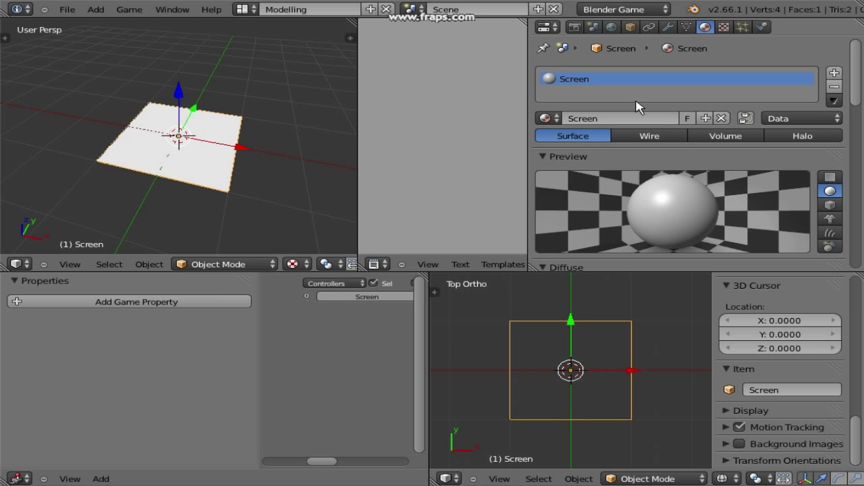
{"action": "scroll", "coordinate": [637, 106], "scroll_direction": "down", "scroll_amount": 5}
{"action": "scroll", "coordinate": [712, 187], "scroll_direction": "down", "scroll_amount": 1}
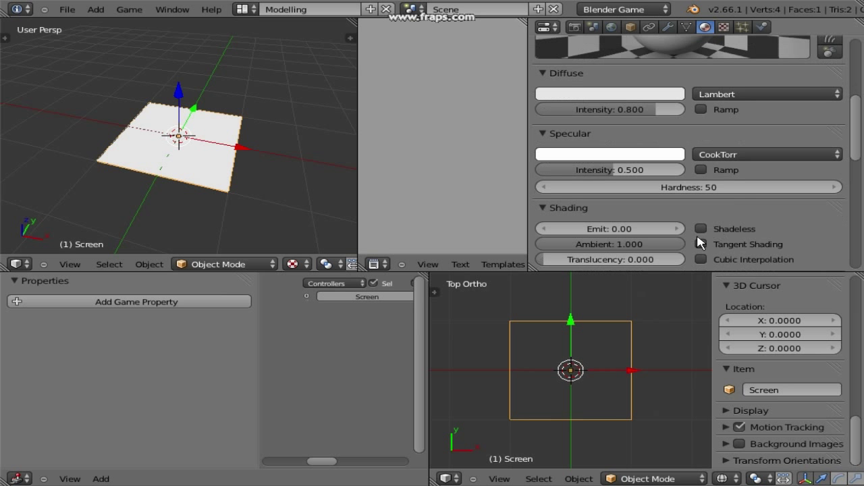
{"action": "left_click", "coordinate": [701, 229]}
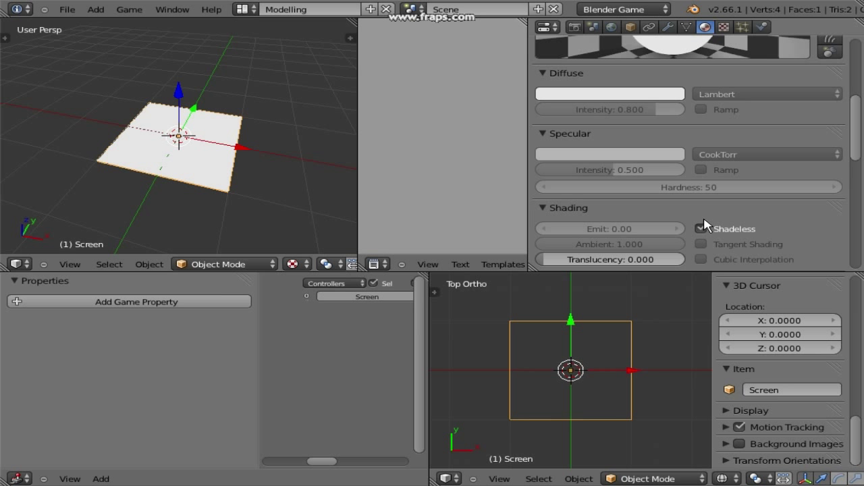
- Add a new texture named Screen to the plane's material
{"action": "scroll", "coordinate": [713, 135], "scroll_direction": "up", "scroll_amount": 6}
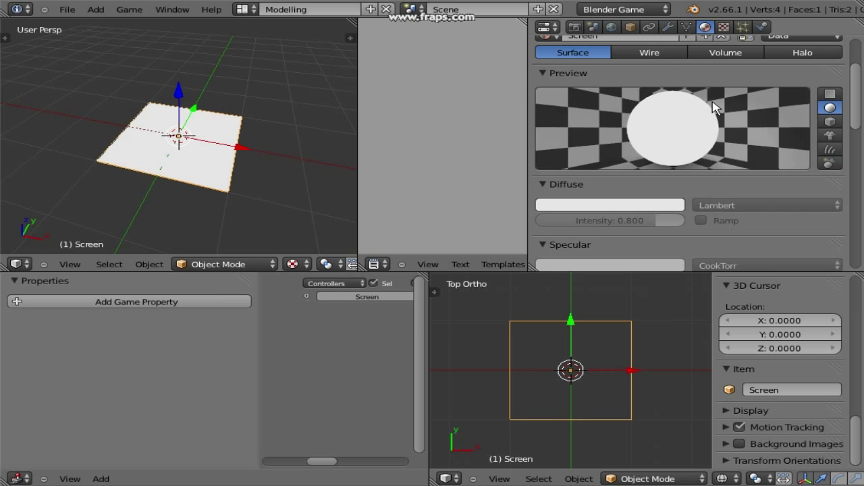
{"action": "left_click", "coordinate": [724, 30]}
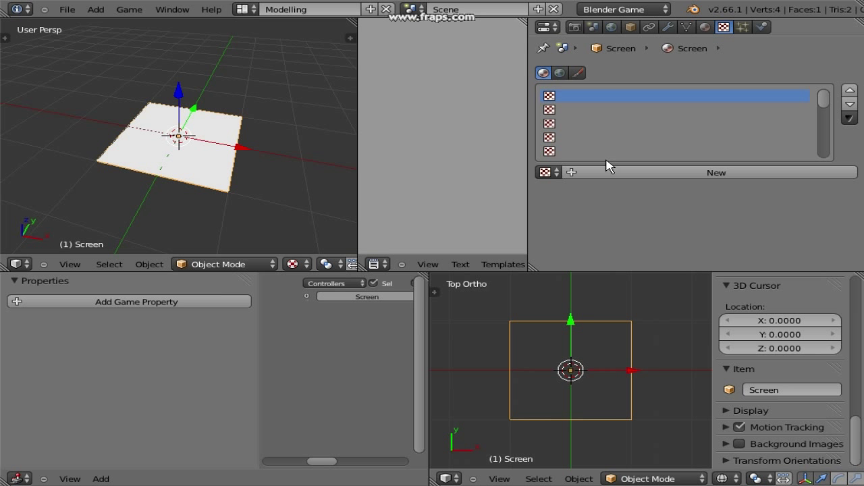
{"action": "left_click", "coordinate": [608, 169]}
{"action": "left_click", "coordinate": [603, 172]}
{"action": "type", "text": "Screen"}
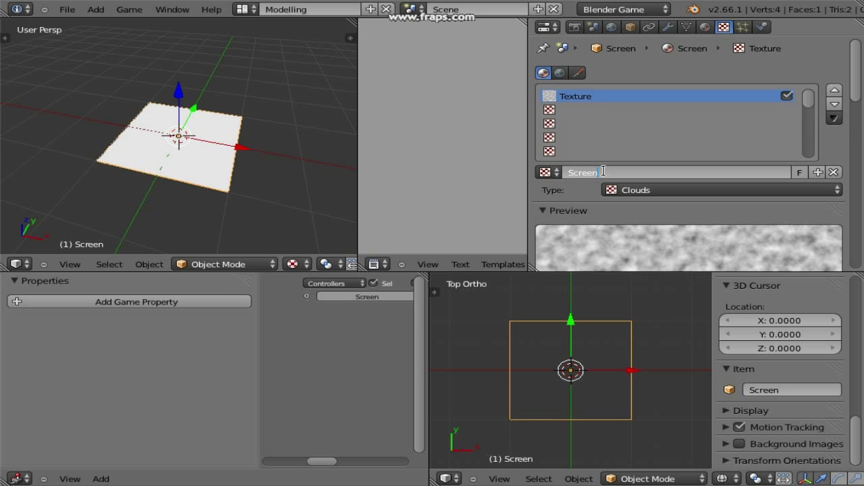
{"action": "key", "text": "Return"}
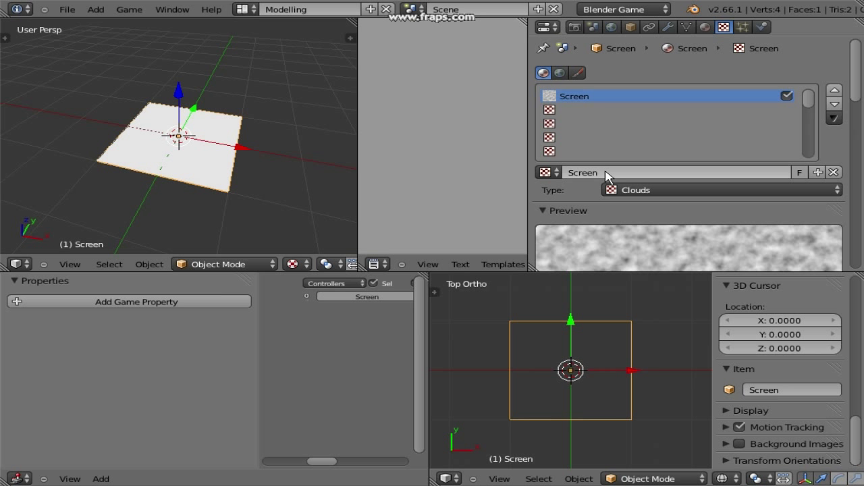
- Set the texture's type to Image or Movie and its mapping coordinates to UV
{"action": "left_click", "coordinate": [634, 190]}
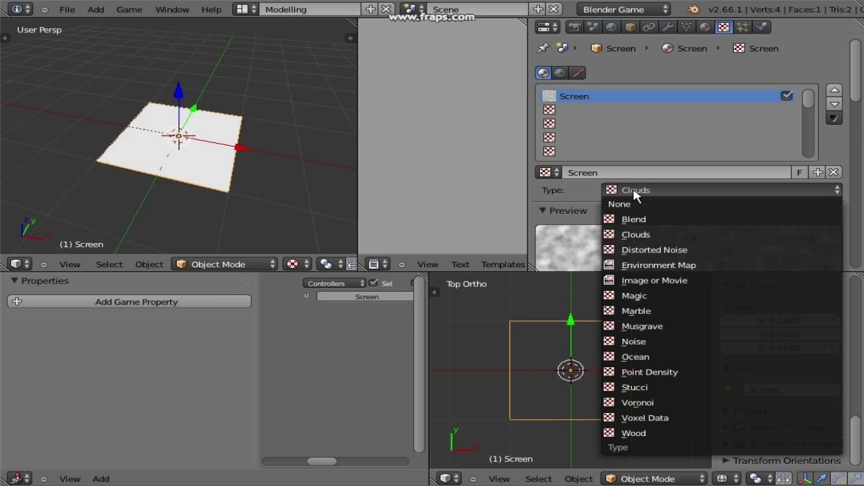
{"action": "left_click", "coordinate": [677, 280]}
{"action": "scroll", "coordinate": [672, 210], "scroll_direction": "down", "scroll_amount": 8}
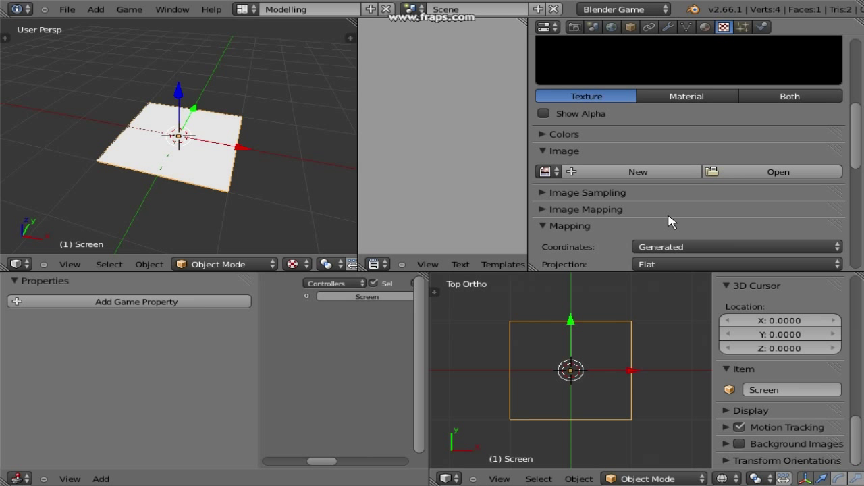
{"action": "left_click", "coordinate": [688, 247]}
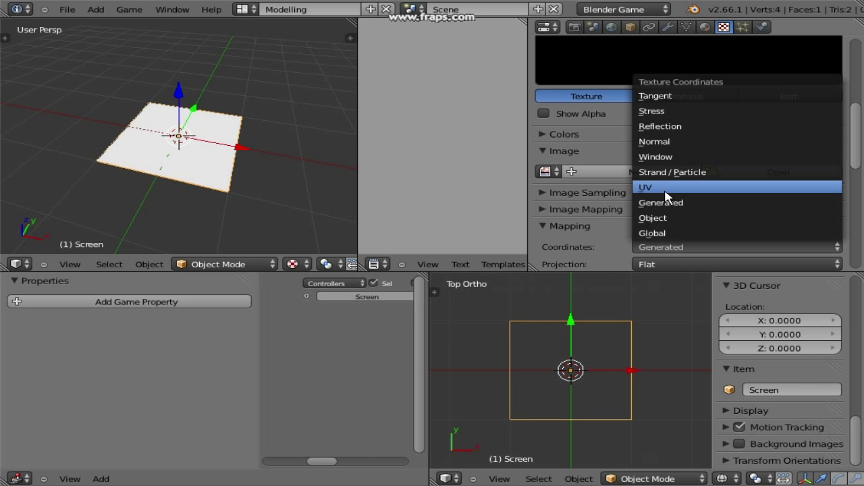
{"action": "left_click", "coordinate": [668, 187]}
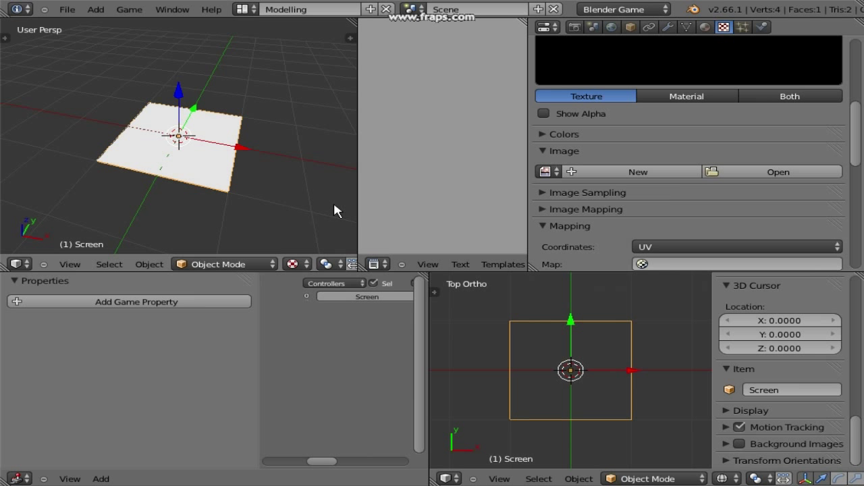
- Change the text editor area into a UV/Image Editor and unwrap the plane in Edit Mode
{"action": "left_click_drag", "start_coordinate": [357, 233], "coordinate": [304, 230]}
{"action": "left_click", "coordinate": [319, 264]}
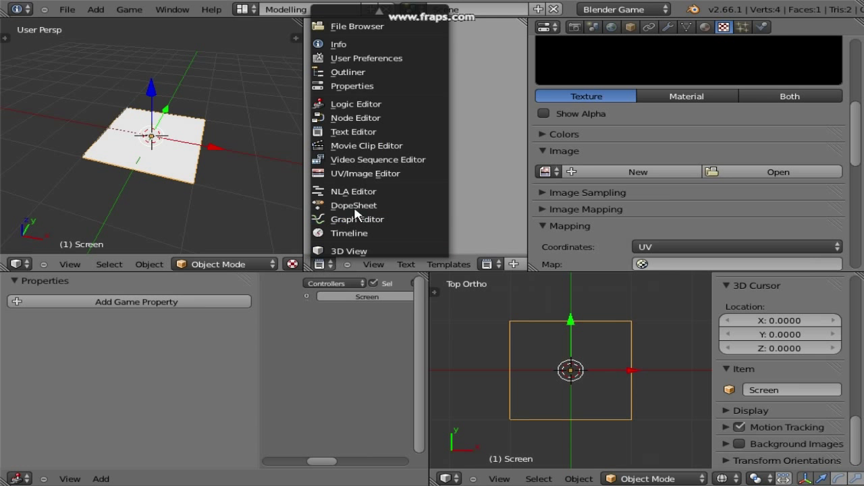
{"action": "left_click", "coordinate": [363, 173]}
{"action": "left_click", "coordinate": [179, 264]}
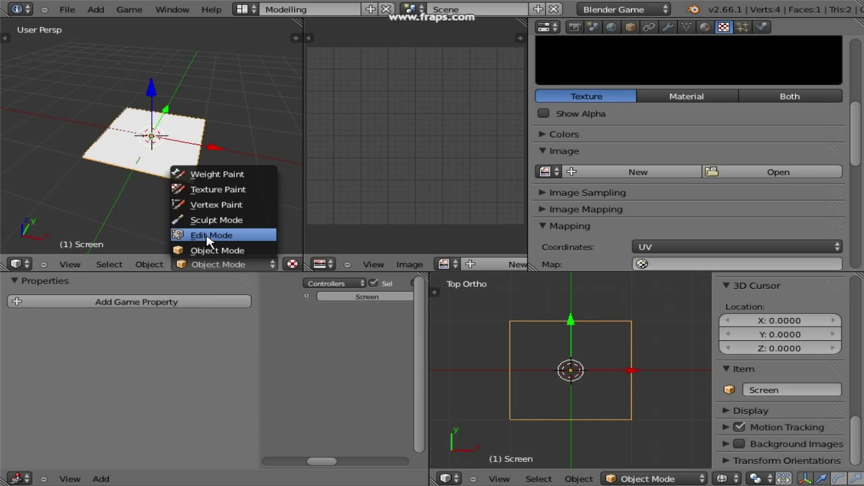
{"action": "left_click", "coordinate": [207, 236]}
{"action": "key", "text": "u"}
{"action": "left_click", "coordinate": [565, 434]}
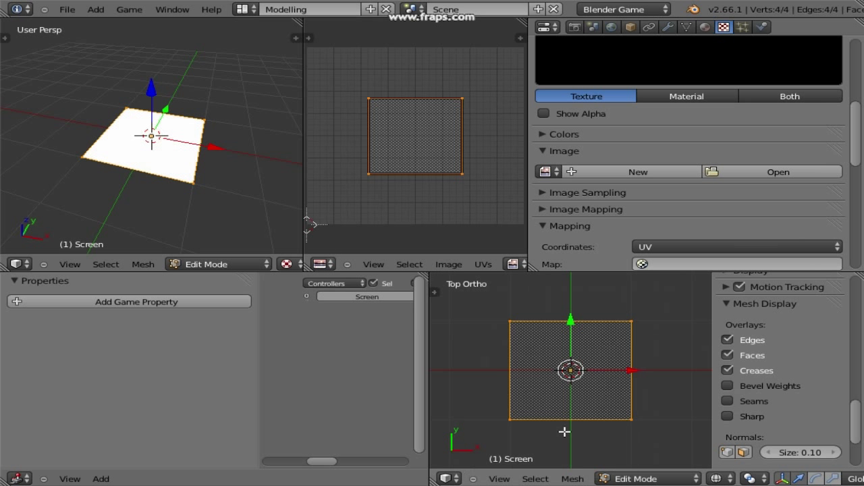
- Scale up the plane's UV layout until it nearly fills the UV grid
{"action": "scroll", "coordinate": [413, 169], "scroll_direction": "down", "scroll_amount": 3}
{"action": "key", "text": "s"}
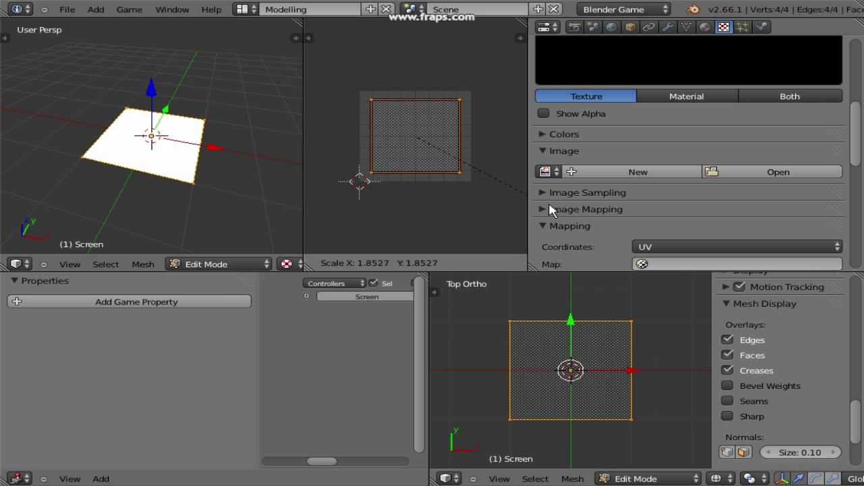
{"action": "left_click", "coordinate": [571, 213]}
{"action": "right_click", "coordinate": [467, 178]}
{"action": "key", "text": "g"}
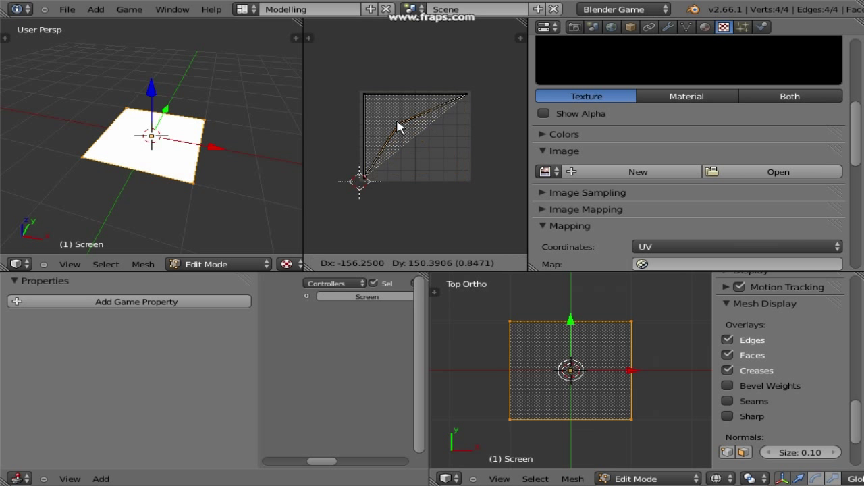
{"action": "right_click", "coordinate": [467, 179]}
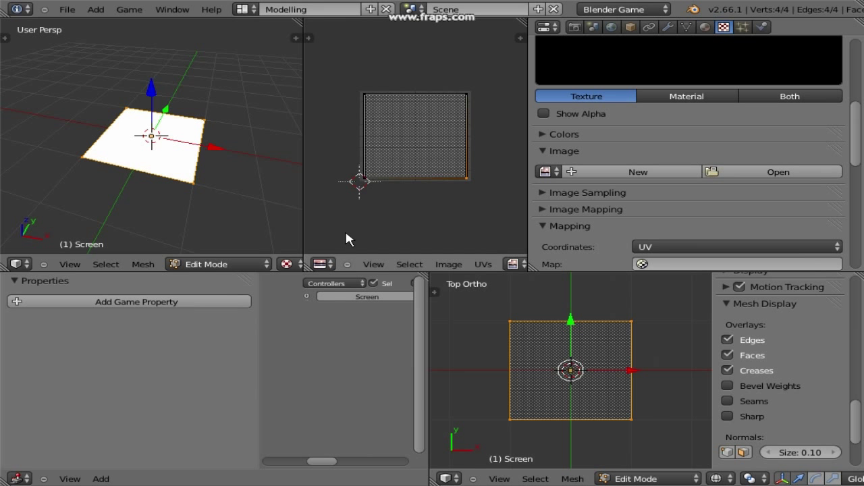
- Change the UV area back to a Text Editor and paste the copied video script into a new text named Movie.py
{"action": "left_click", "coordinate": [320, 264]}
{"action": "left_click", "coordinate": [352, 131]}
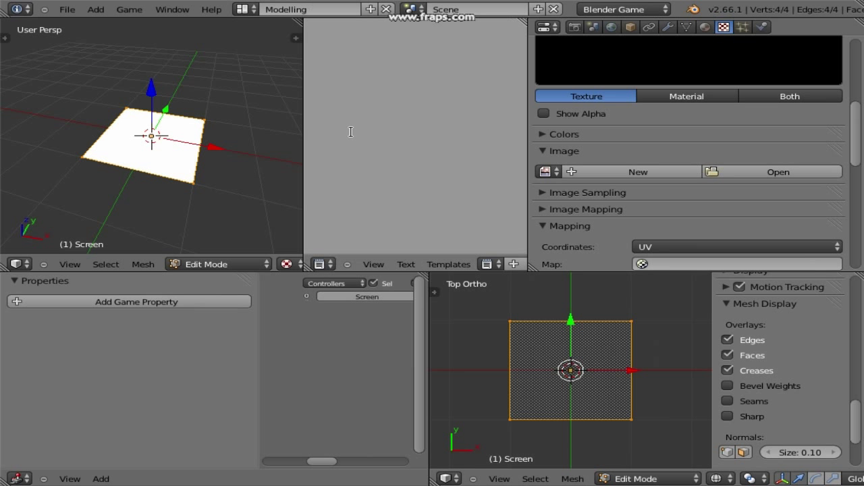
{"action": "left_click", "coordinate": [465, 266]}
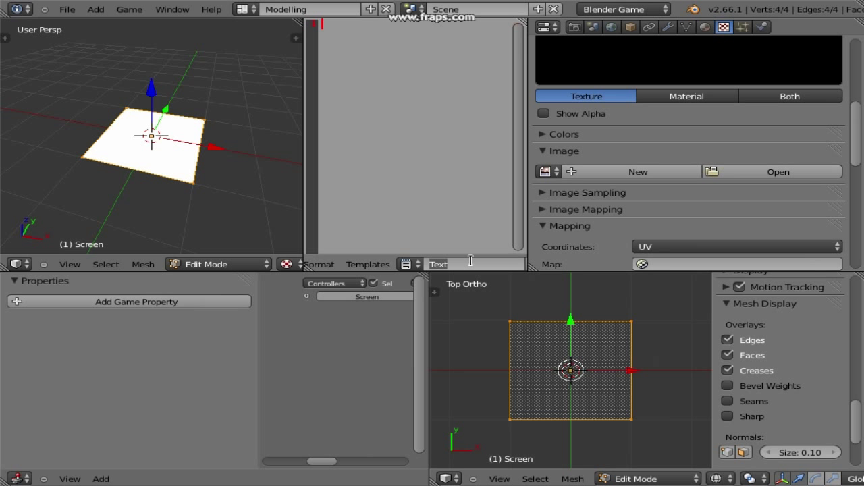
{"action": "type", "text": "Movie.py"}
{"action": "key", "text": "Return"}
{"action": "key", "text": "ctrl+v"}
- Examine the Movie.py script full screen, checking its bge.logic calls and the bge import line
{"action": "key", "text": "ctrl+Up"}
{"action": "scroll", "coordinate": [378, 115], "scroll_direction": "up", "scroll_amount": 4}
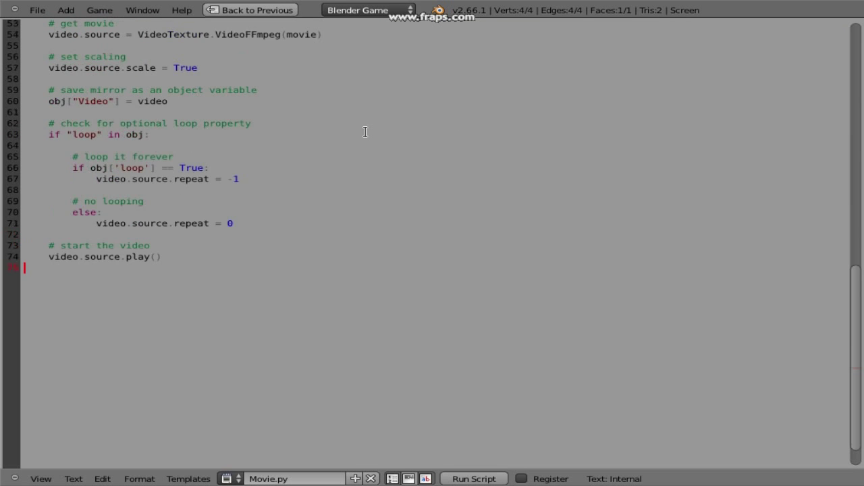
{"action": "scroll", "coordinate": [181, 159], "scroll_direction": "up", "scroll_amount": 10}
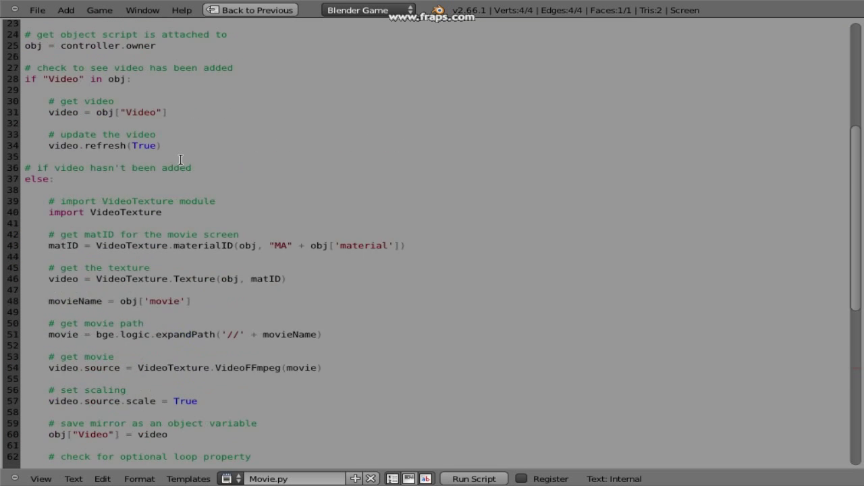
{"action": "scroll", "coordinate": [181, 159], "scroll_direction": "up", "scroll_amount": 5}
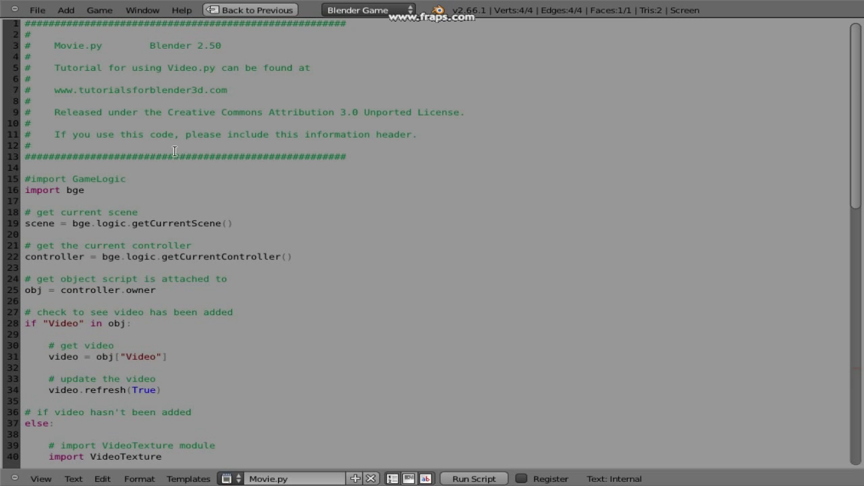
{"action": "left_click_drag", "start_coordinate": [72, 223], "coordinate": [129, 223]}
{"action": "left_click", "coordinate": [144, 223]}
{"action": "left_click_drag", "start_coordinate": [73, 223], "coordinate": [128, 223]}
{"action": "left_click_drag", "start_coordinate": [102, 257], "coordinate": [152, 257]}
{"action": "scroll", "coordinate": [147, 255], "scroll_direction": "down", "scroll_amount": 5}
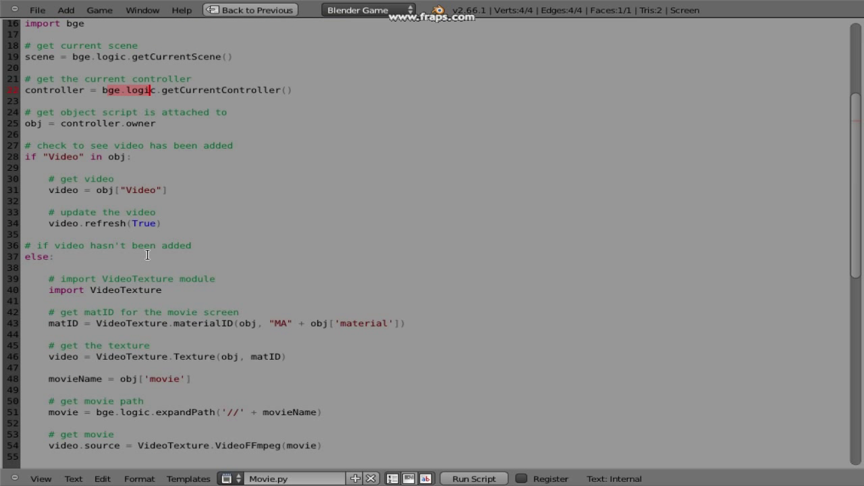
{"action": "left_click_drag", "start_coordinate": [96, 411], "coordinate": [166, 412]}
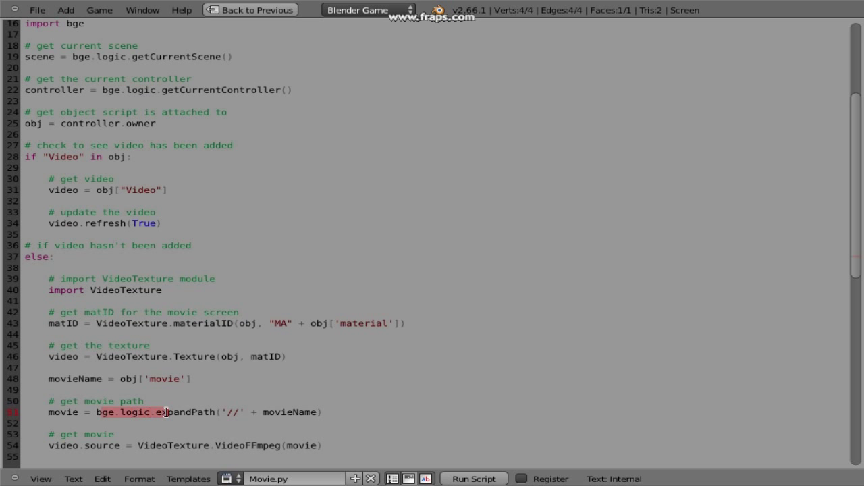
{"action": "scroll", "coordinate": [144, 378], "scroll_direction": "up", "scroll_amount": 3}
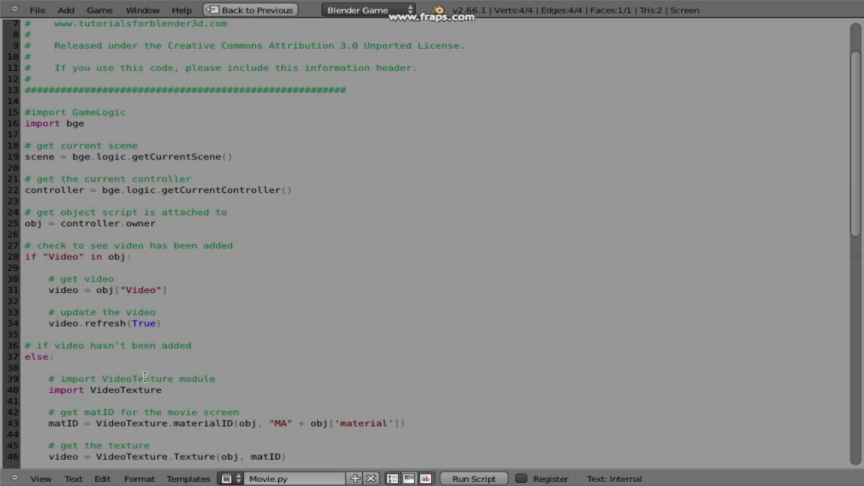
{"action": "left_click_drag", "start_coordinate": [84, 123], "coordinate": [66, 123]}
{"action": "left_click", "coordinate": [91, 123]}
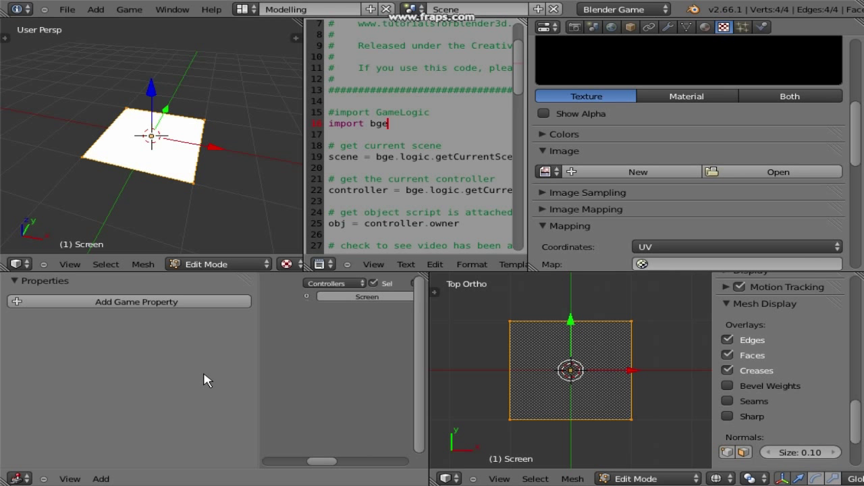
- Return to Object Mode and add a game property named material to the plane
{"action": "left_click", "coordinate": [240, 264]}
{"action": "left_click", "coordinate": [232, 253]}
{"action": "left_click", "coordinate": [140, 302]}
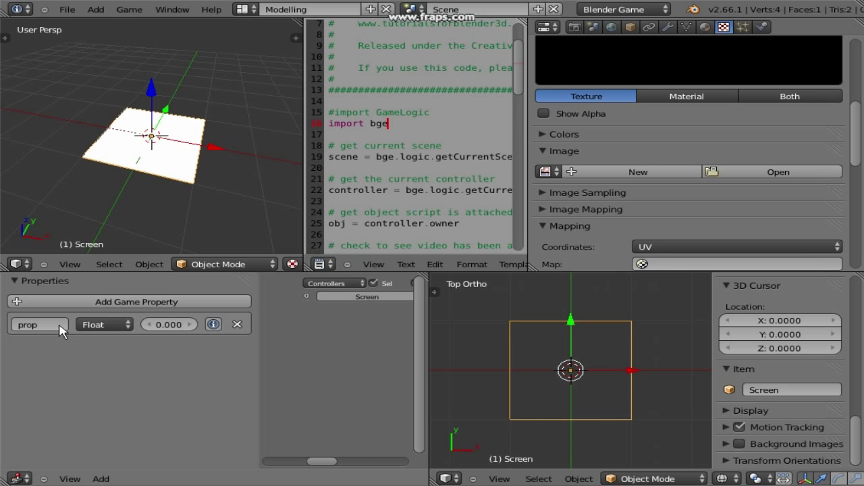
{"action": "left_click", "coordinate": [39, 325]}
{"action": "type", "text": "material"}
{"action": "key", "text": "Return"}
- Make the material property a String with the value Screen and check it against the plane's material name
{"action": "left_click", "coordinate": [108, 325]}
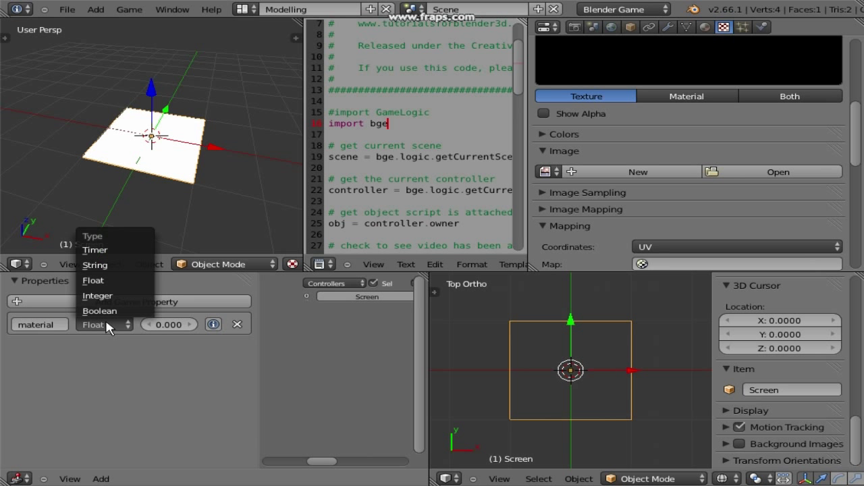
{"action": "left_click", "coordinate": [95, 265]}
{"action": "left_click", "coordinate": [171, 325]}
{"action": "type", "text": "Screen"}
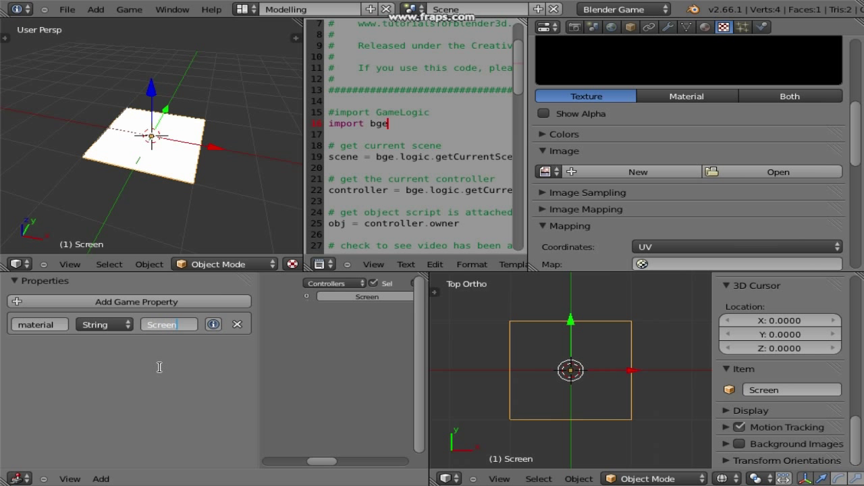
{"action": "key", "text": "Return"}
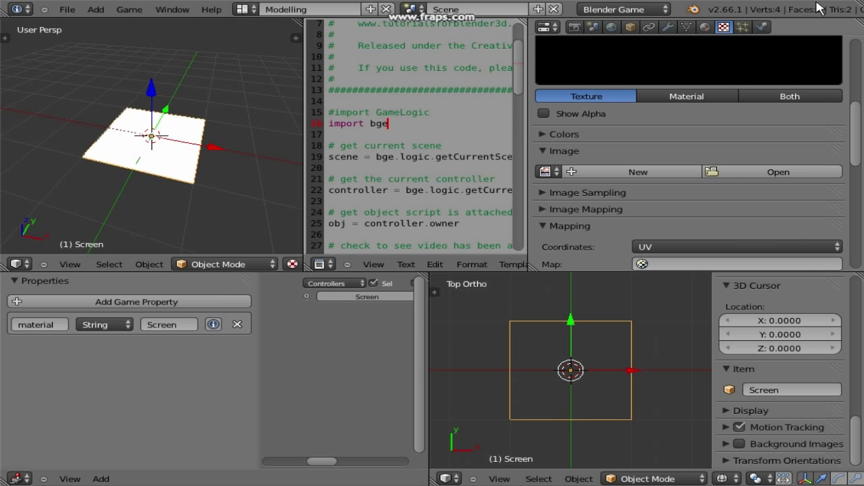
{"action": "left_click", "coordinate": [705, 26]}
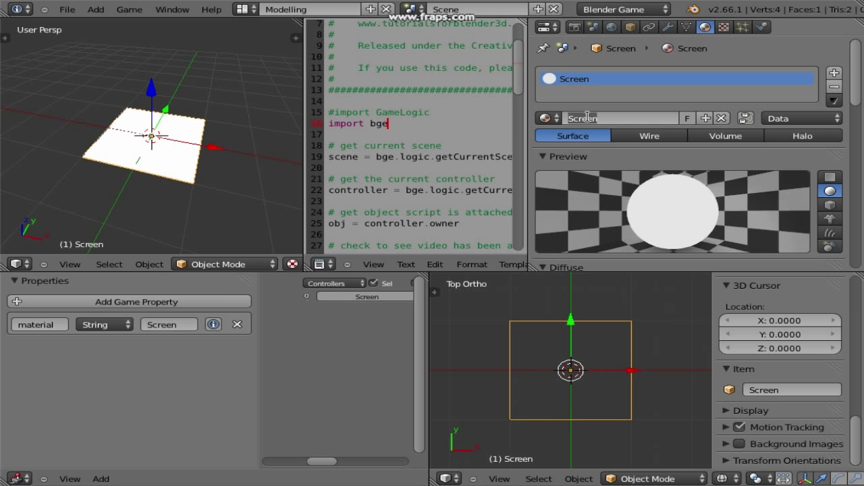
- Add a String game property named movie with the value Movie.AVI
{"action": "left_click", "coordinate": [135, 302]}
{"action": "left_click", "coordinate": [37, 352]}
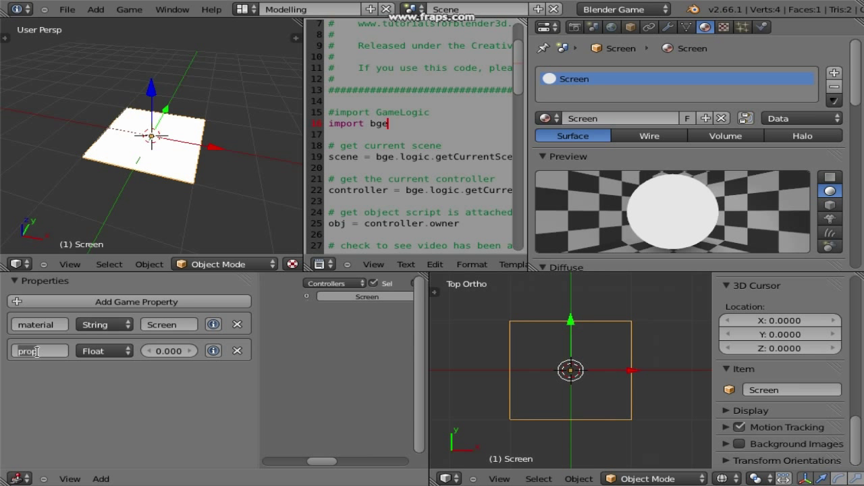
{"action": "type", "text": "movie"}
{"action": "key", "text": "Return"}
{"action": "left_click", "coordinate": [111, 351]}
{"action": "left_click", "coordinate": [103, 289]}
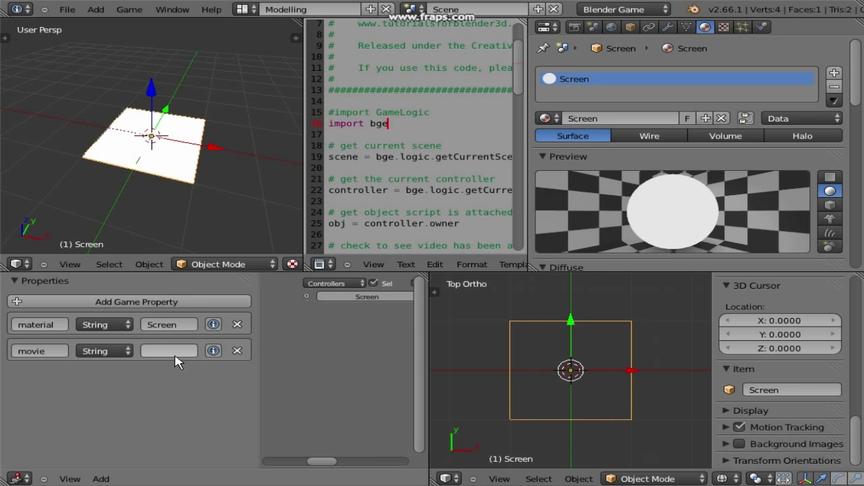
{"action": "left_click", "coordinate": [171, 352]}
{"action": "type", "text": "Movie.AVI"}
{"action": "key", "text": "Return"}
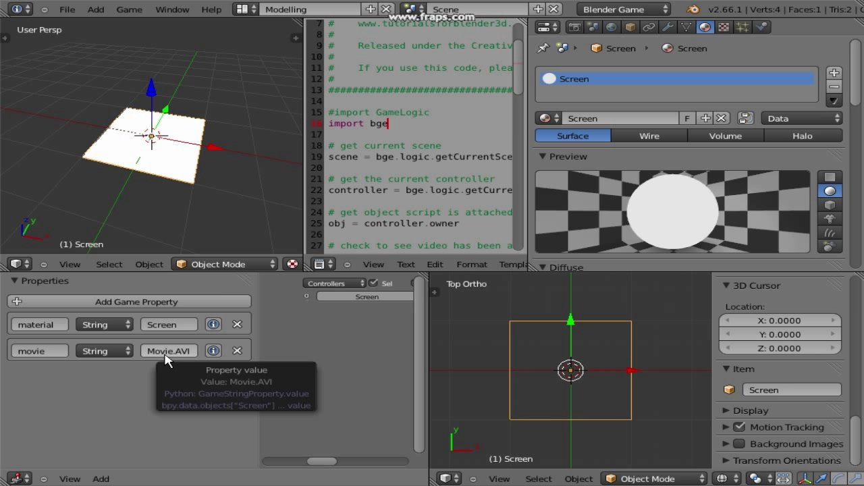
- Add a third game property named loop and make it a Boolean
{"action": "left_click", "coordinate": [137, 302]}
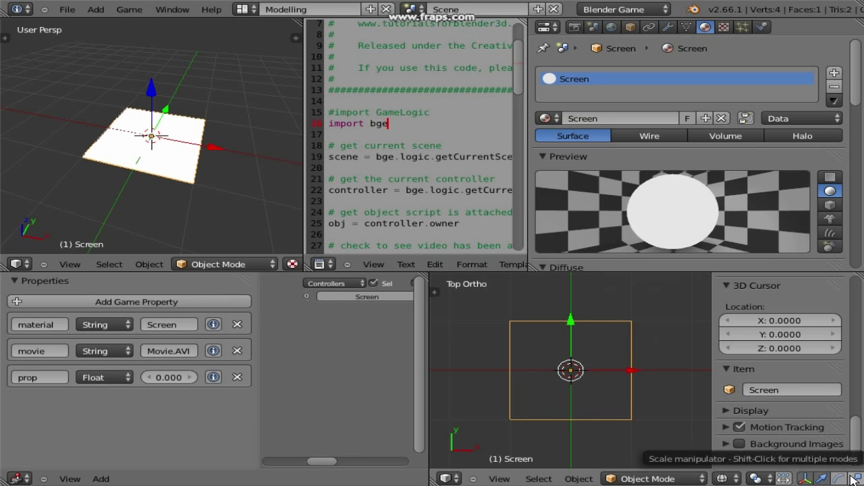
{"action": "left_click", "coordinate": [39, 377]}
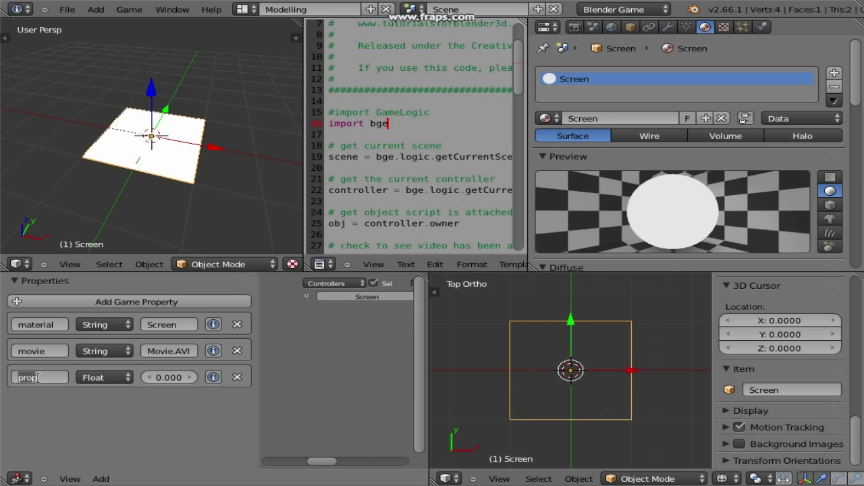
{"action": "type", "text": "loop"}
{"action": "key", "text": "Return"}
{"action": "left_click", "coordinate": [116, 382]}
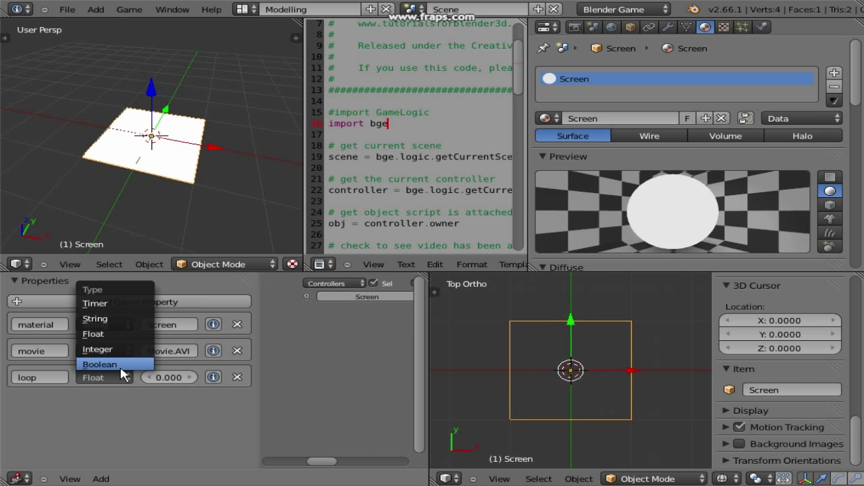
{"action": "left_click", "coordinate": [122, 368]}
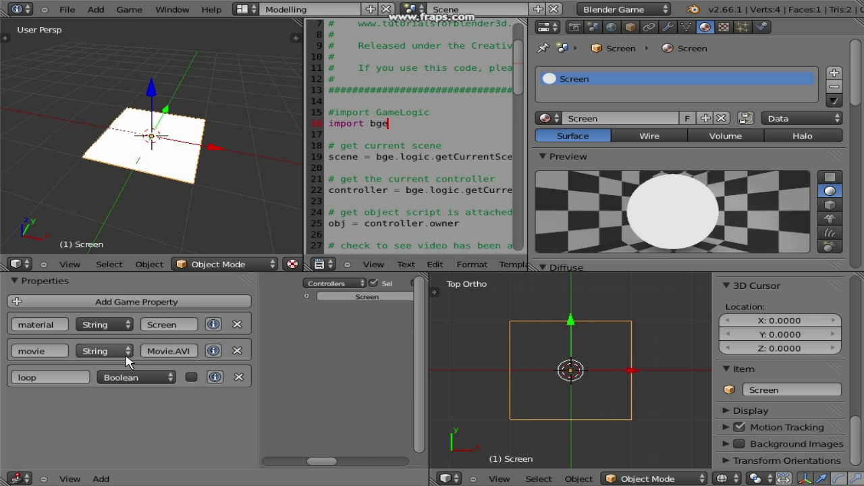
{"action": "left_click", "coordinate": [192, 378]}
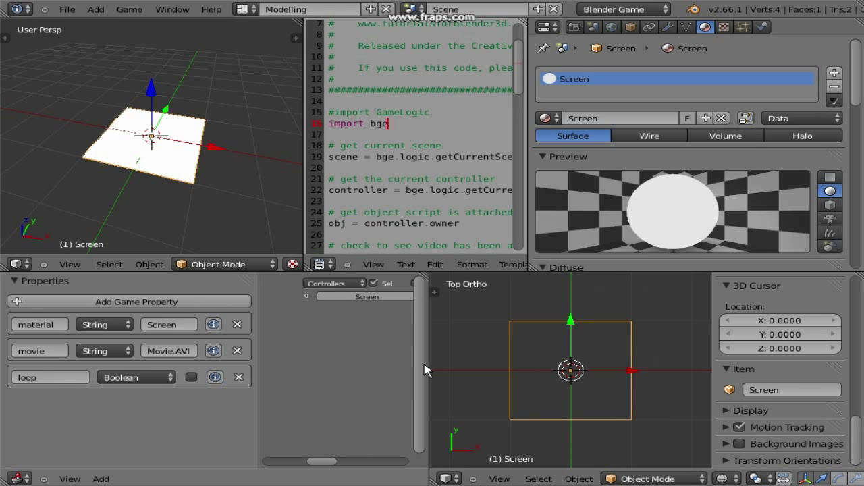
- Widen the logic editor and add an Always sensor to the plane with positive pulse mode enabled
{"action": "left_click_drag", "start_coordinate": [429, 366], "coordinate": [688, 375]}
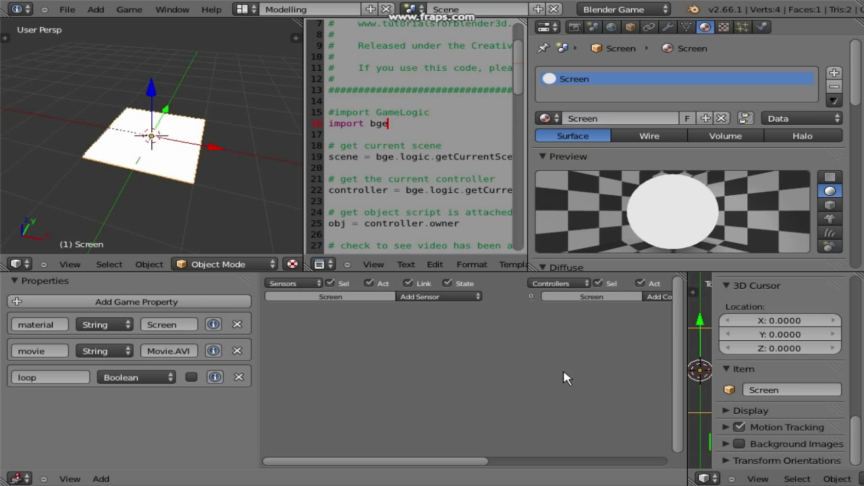
{"action": "scroll", "coordinate": [450, 353], "scroll_direction": "left", "scroll_amount": 3, "text": "ctrl"}
{"action": "left_click", "coordinate": [412, 298]}
{"action": "left_click", "coordinate": [400, 318]}
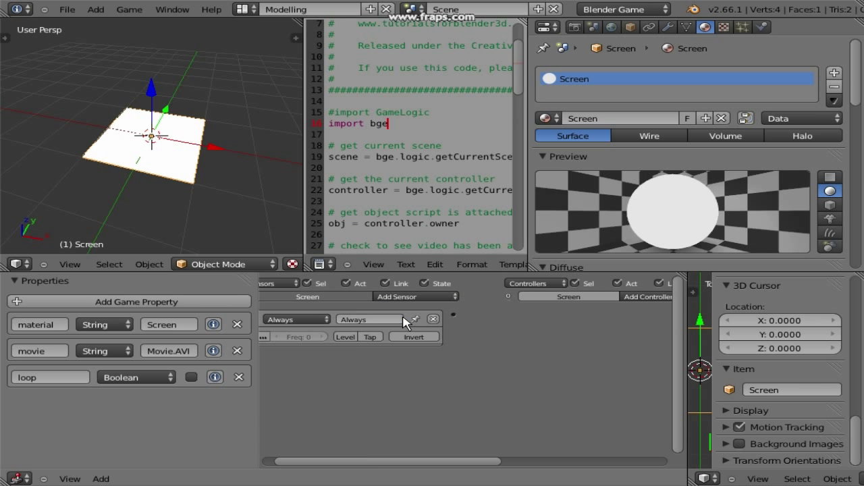
{"action": "scroll", "coordinate": [282, 344], "scroll_direction": "left", "scroll_amount": 2, "text": "ctrl"}
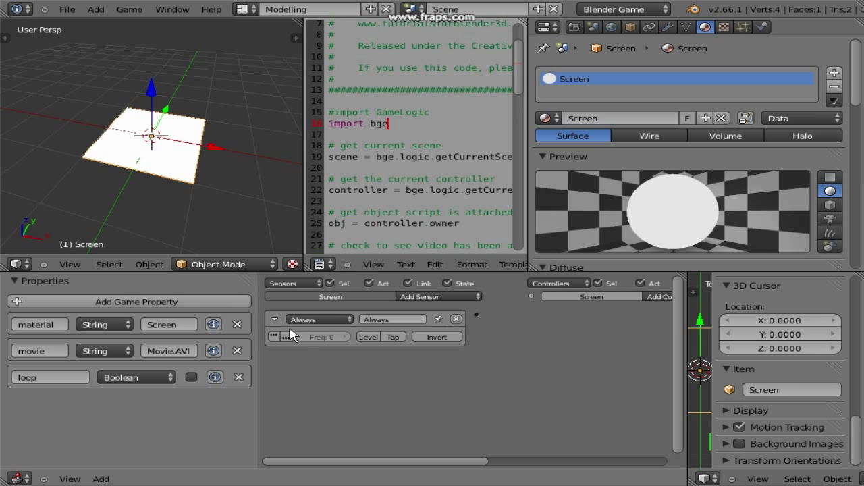
{"action": "left_click", "coordinate": [274, 336]}
- Add a Python controller that runs the Movie.py script and connect the Always sensor to it
{"action": "middle_click_drag", "start_coordinate": [524, 330], "coordinate": [517, 330]}
{"action": "middle_click_drag", "start_coordinate": [611, 317], "coordinate": [574, 317]}
{"action": "left_click", "coordinate": [624, 297]}
{"action": "left_click", "coordinate": [631, 385]}
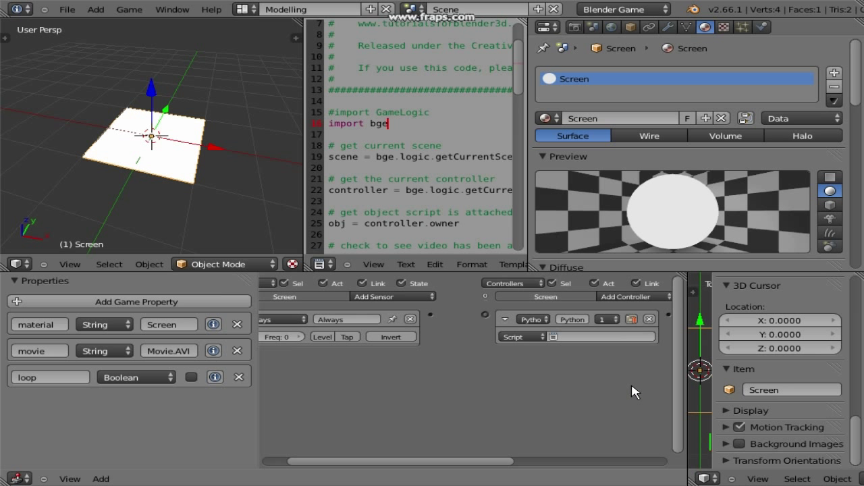
{"action": "left_click", "coordinate": [554, 336]}
{"action": "left_click", "coordinate": [574, 352]}
{"action": "left_click_drag", "start_coordinate": [431, 314], "coordinate": [486, 316]}
{"action": "middle_click_drag", "start_coordinate": [484, 350], "coordinate": [495, 350]}
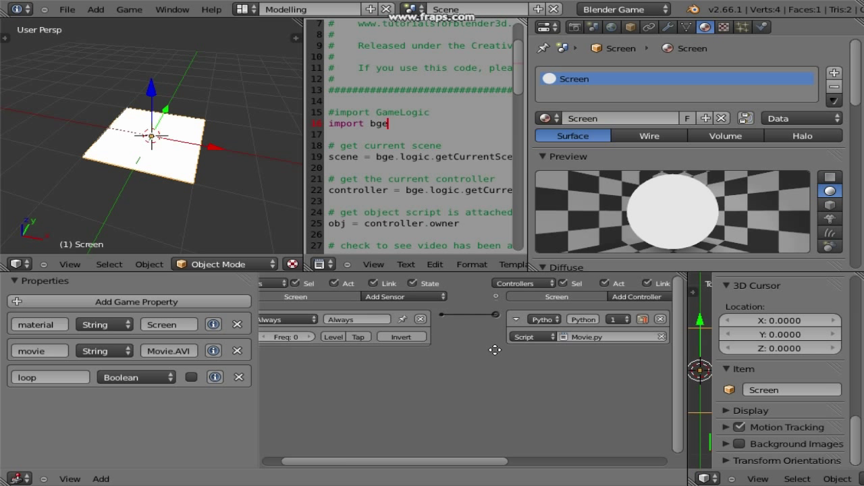
- Turn on the loop property and start the game engine to play the video on the plane
{"action": "left_click", "coordinate": [191, 376]}
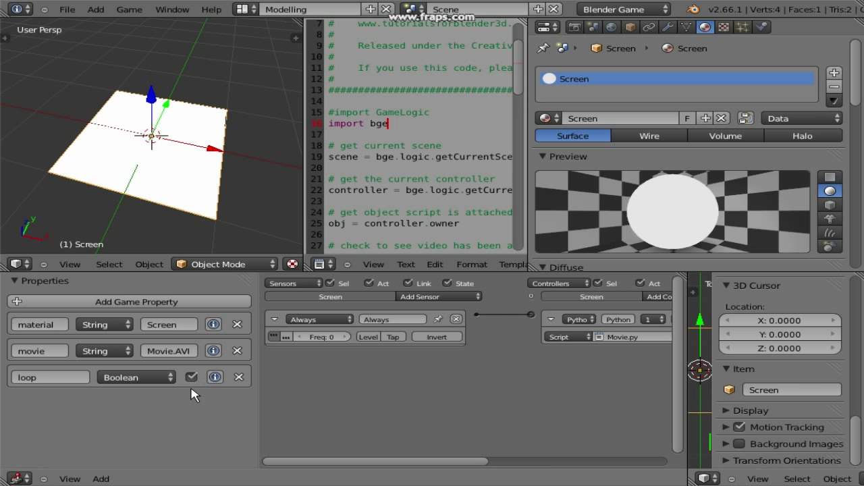
{"action": "key", "text": "p"}
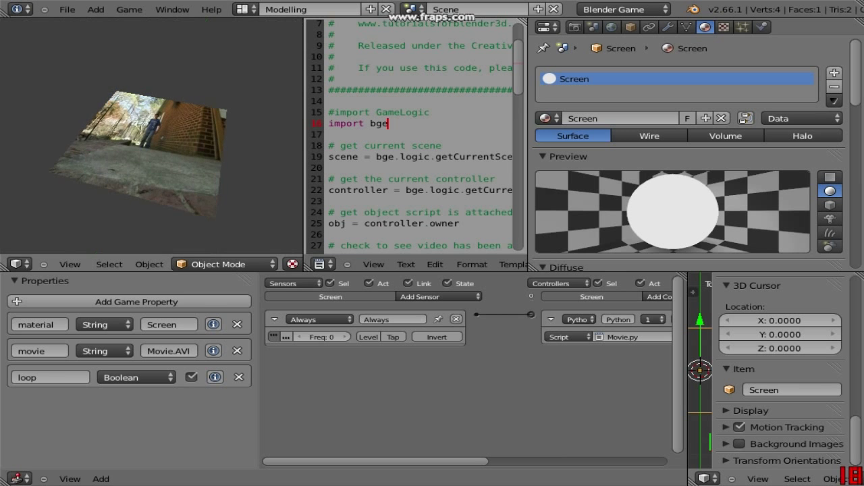